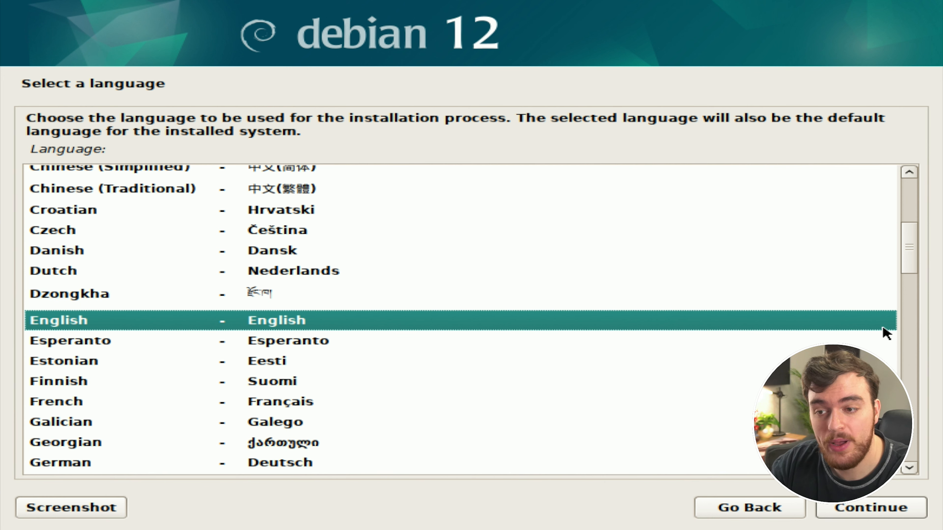
Configure the installer's locale with English as the language, a country from the location shortlist, and the American English keymap.
{"action": "left_click", "coordinate": [888, 517]}
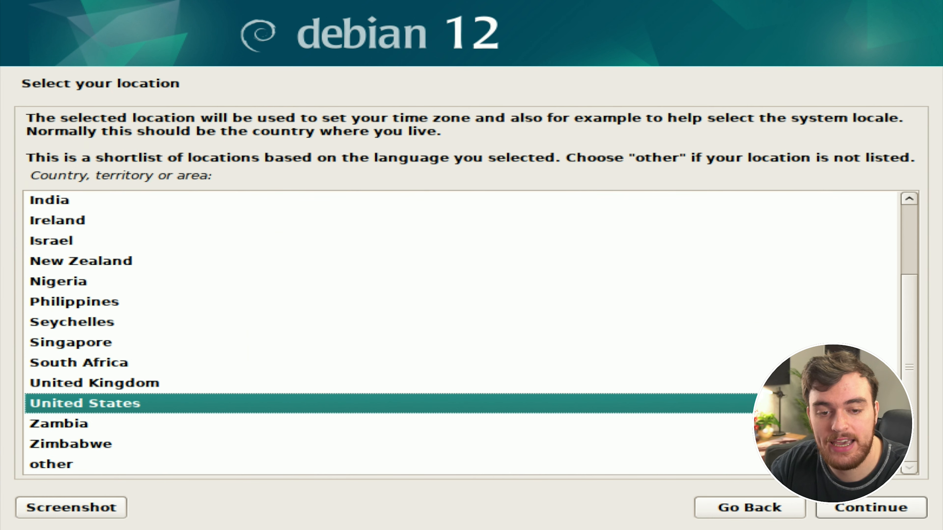
{"action": "scroll", "coordinate": [292, 387], "scroll_direction": "up", "scroll_amount": 3}
{"action": "scroll", "coordinate": [287, 388], "scroll_direction": "down", "scroll_amount": 2}
{"action": "left_click", "coordinate": [287, 385]}
{"action": "left_click", "coordinate": [842, 517]}
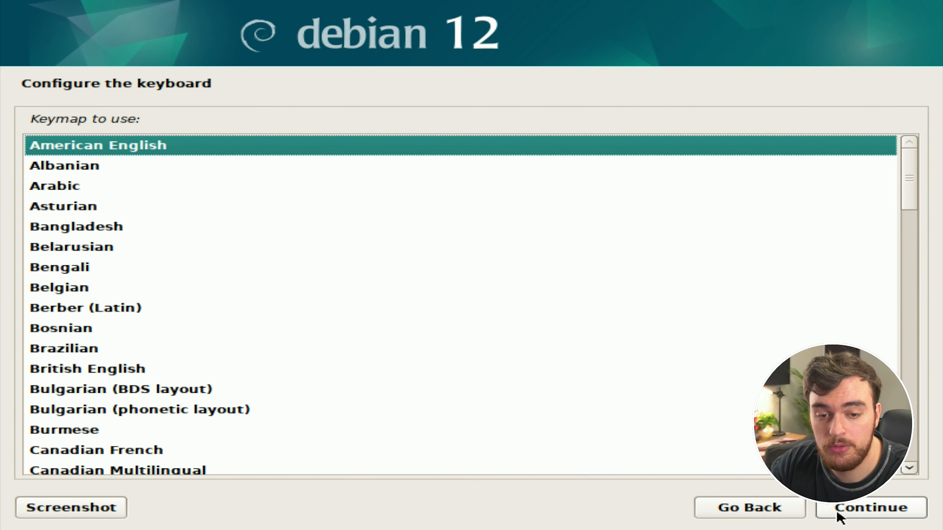
{"action": "left_click", "coordinate": [841, 516]}
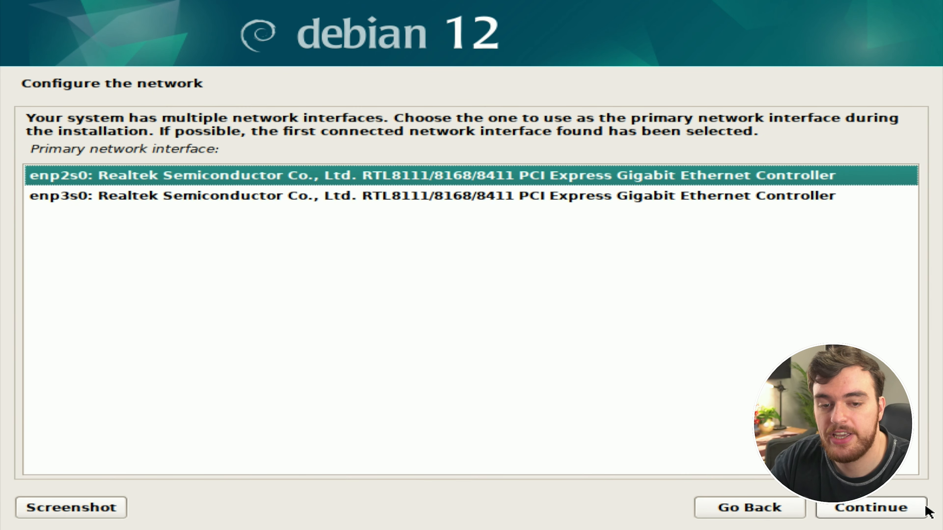
Configure the network with enp2s0 as the primary interface and nuc as both the hostname and the domain name.
{"action": "left_click", "coordinate": [874, 516]}
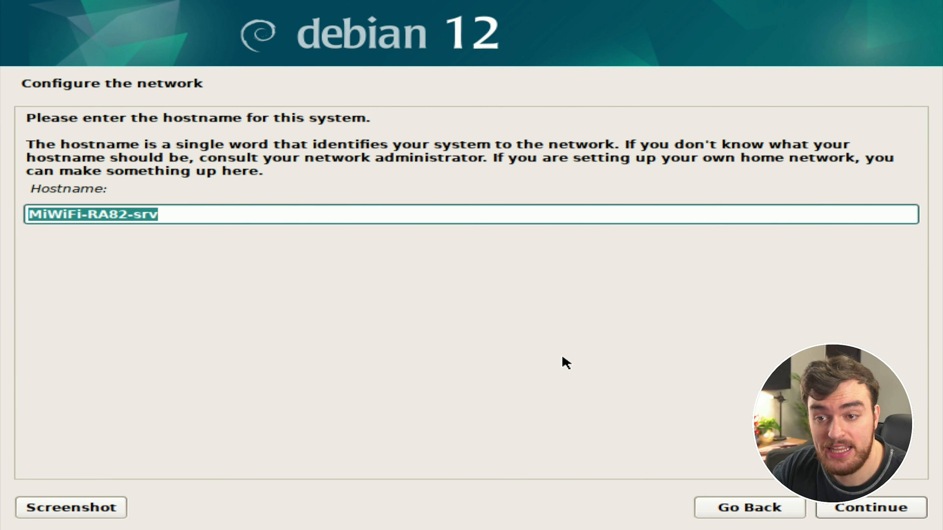
{"action": "key", "text": "BackSpace"}
{"action": "type", "text": "nuc"}
{"action": "key", "text": "Return"}
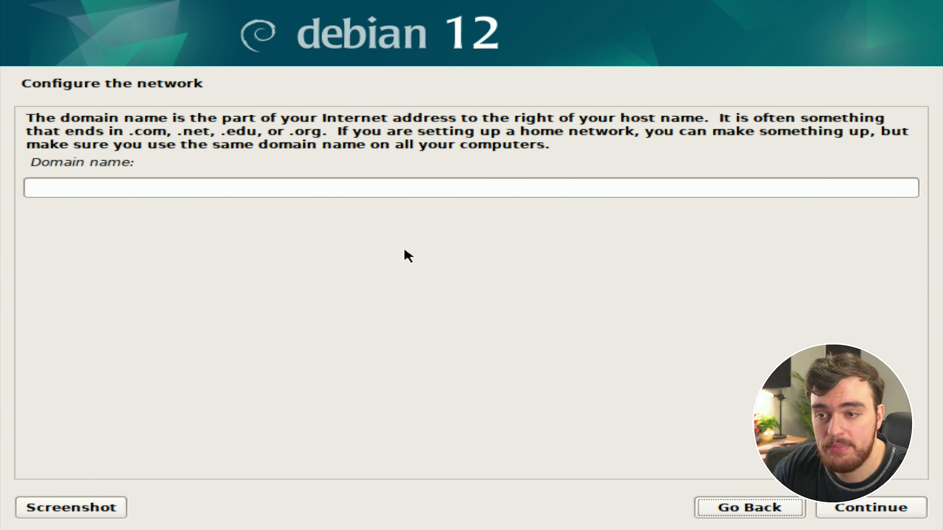
{"action": "type", "text": "nuc"}
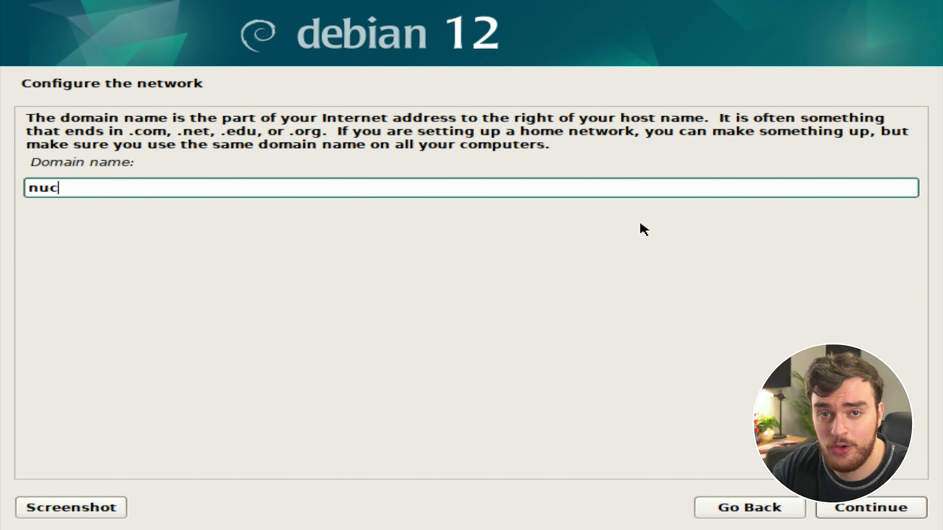
{"action": "left_click", "coordinate": [849, 517]}
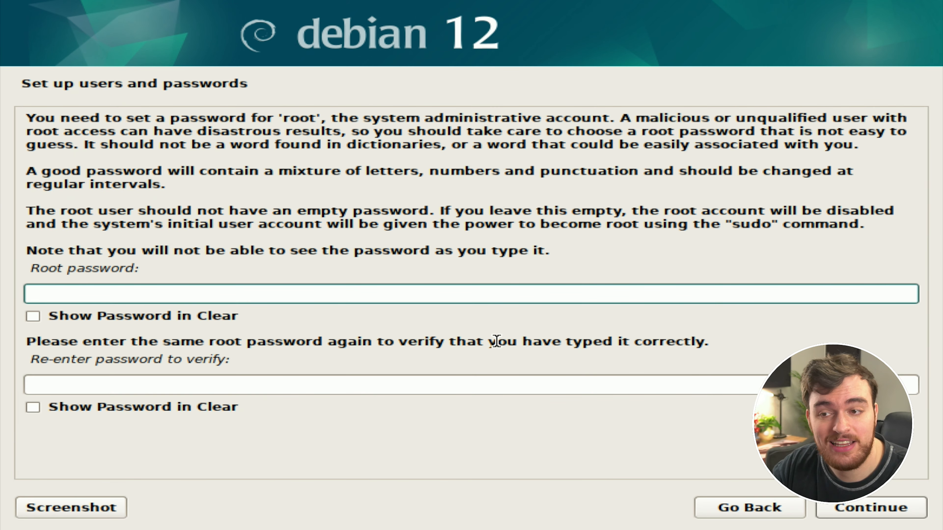
Set the root password, entering it again for verification.
{"action": "type", "text": "*******"}
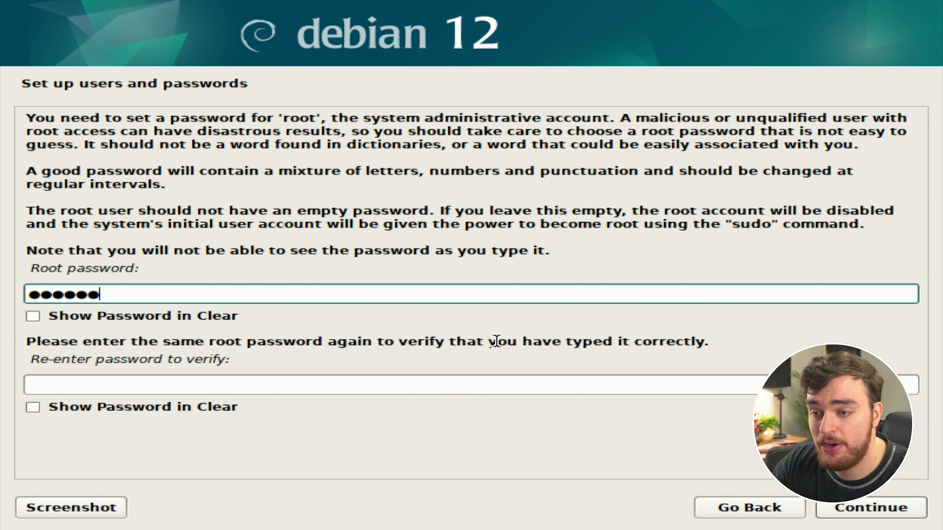
{"action": "key", "text": "Tab"}
{"action": "key", "text": "Tab"}
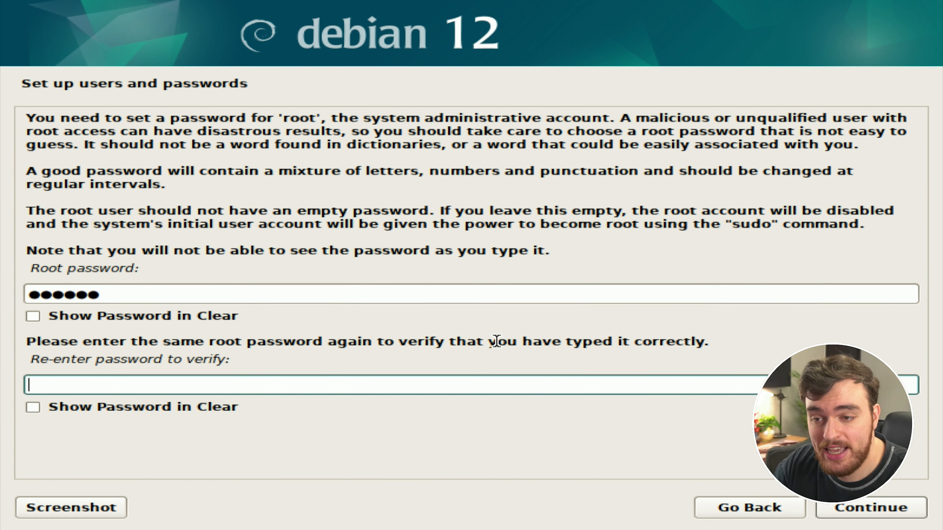
{"action": "type", "text": "*******"}
{"action": "key", "text": "Return"}
Create the regular user account with the user's full name, the suggested username, and an account password.
{"action": "type", "text": "tcno"}
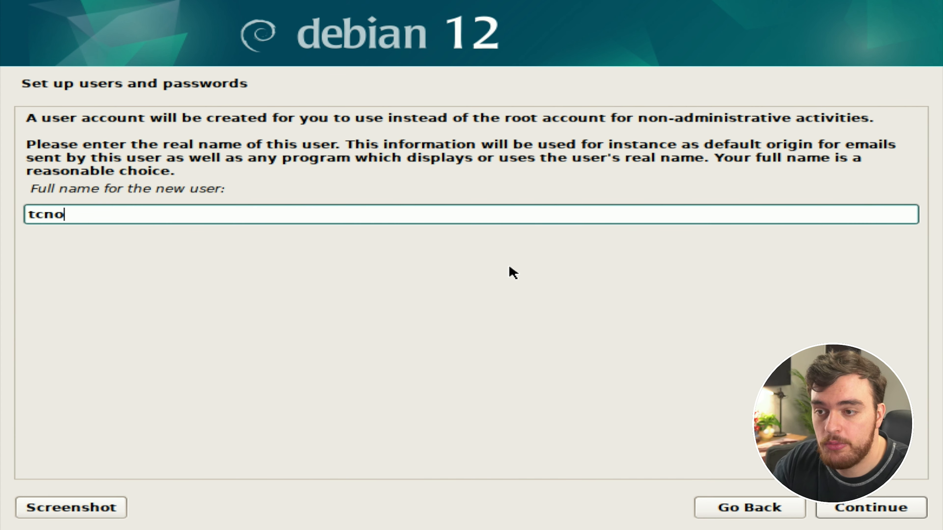
{"action": "left_click", "coordinate": [893, 508]}
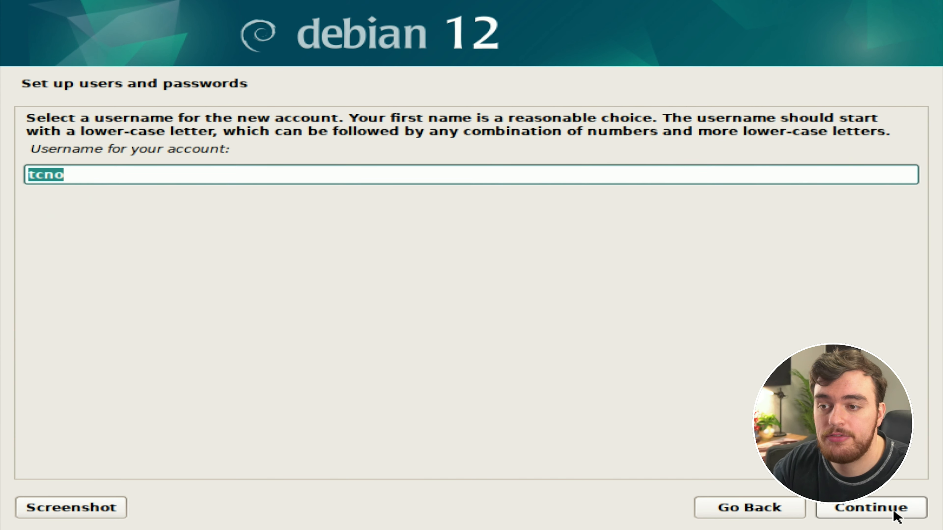
{"action": "left_click", "coordinate": [893, 509]}
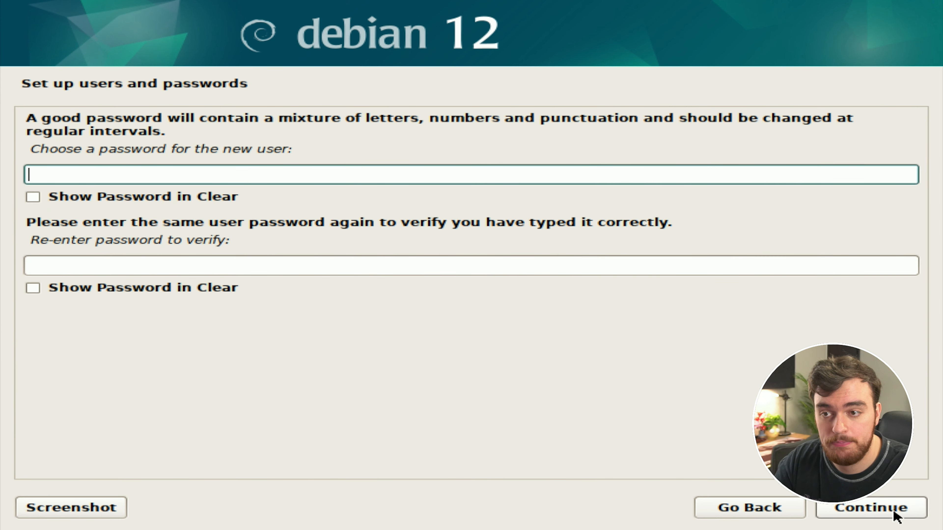
{"action": "left_click", "coordinate": [857, 502]}
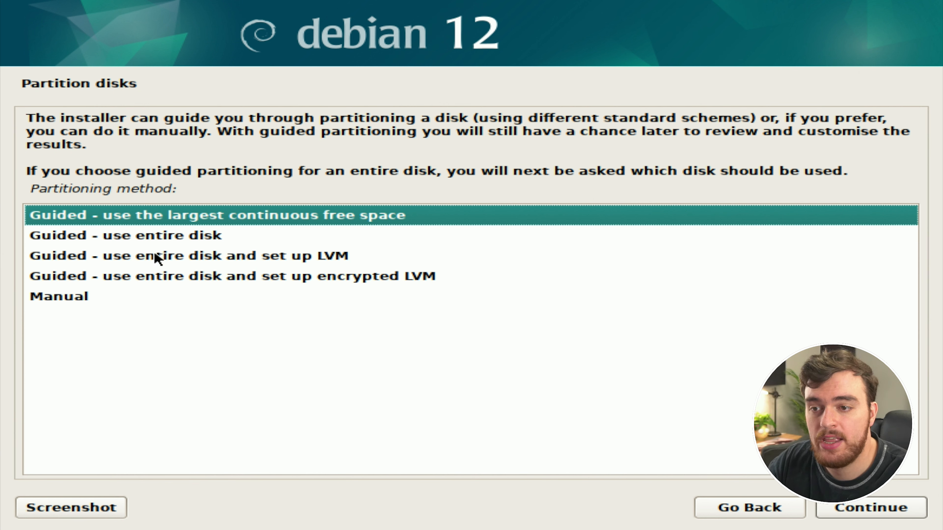
Choose guided partitioning that uses the entire disk, and target the 256.1 GB Micron 1300 SATA disk (sda).
{"action": "left_click", "coordinate": [173, 241]}
{"action": "left_click", "coordinate": [890, 512]}
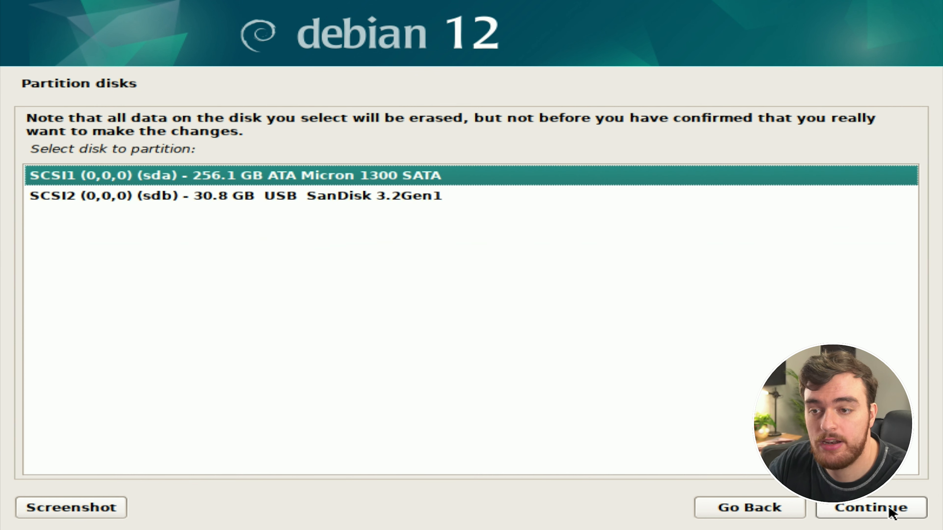
{"action": "left_click", "coordinate": [427, 175]}
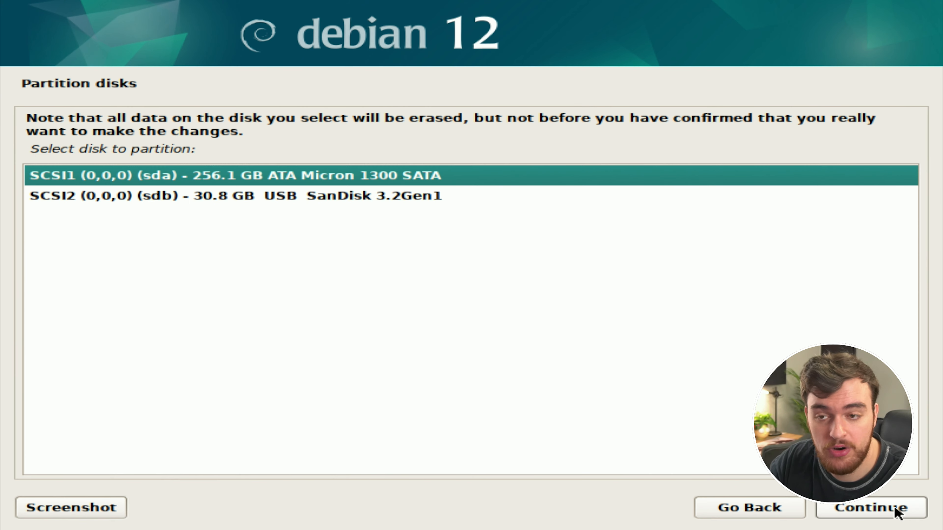
{"action": "left_click", "coordinate": [896, 511]}
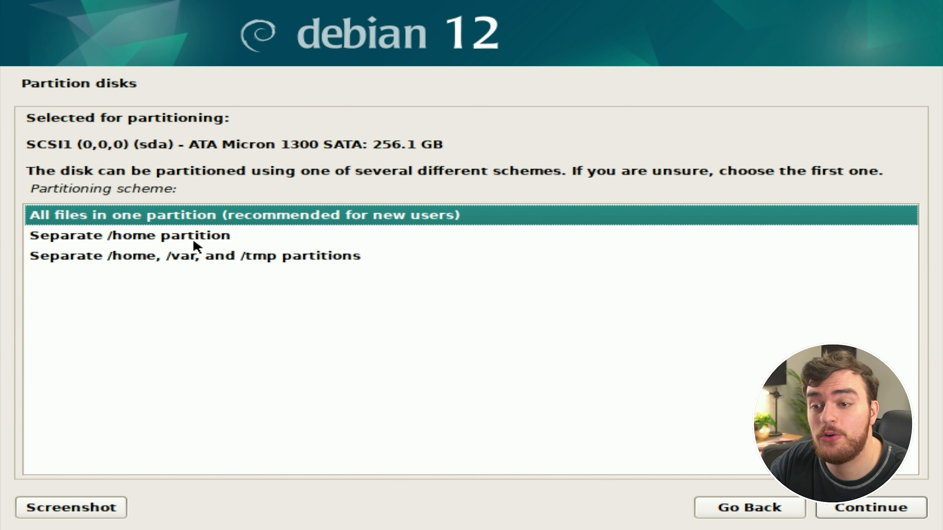
Try the scheme with separate /home, /var, and /tmp partitions and review the partitions it would create.
{"action": "left_click", "coordinate": [204, 238]}
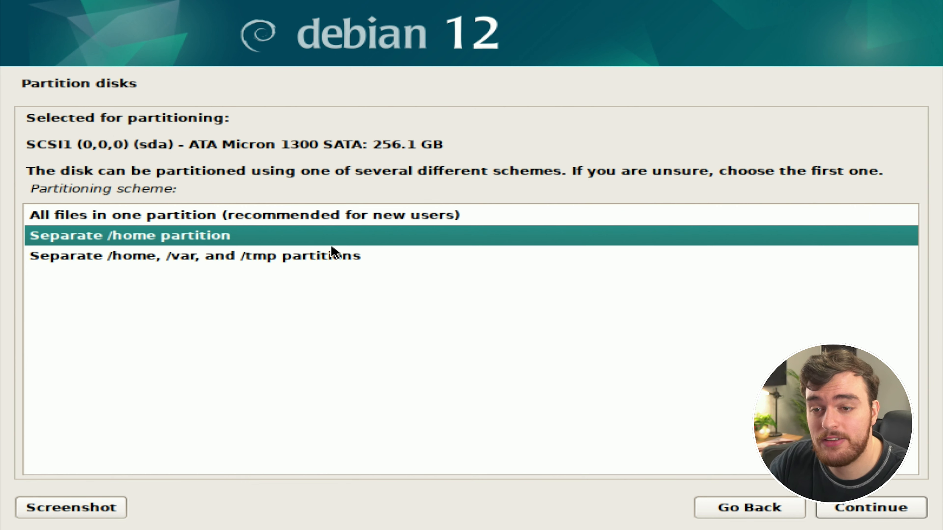
{"action": "double_click", "coordinate": [333, 255]}
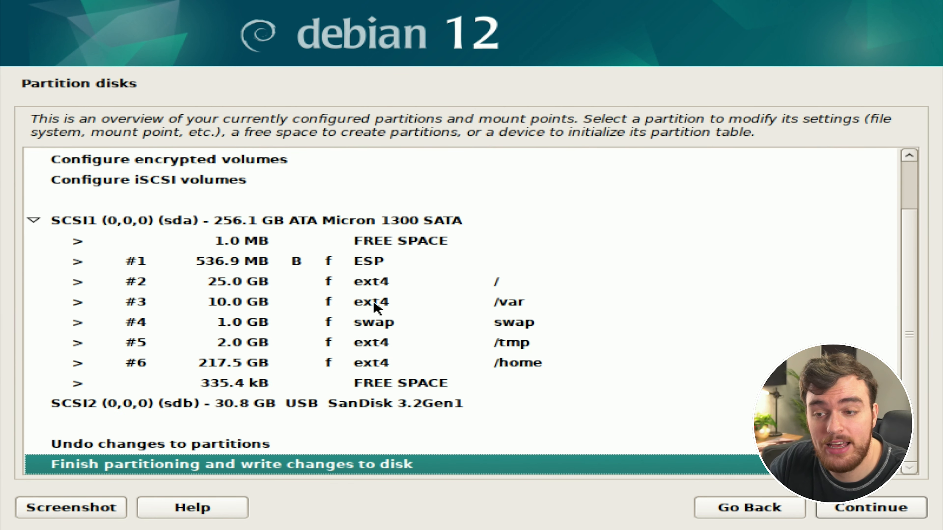
{"action": "left_click", "coordinate": [375, 303]}
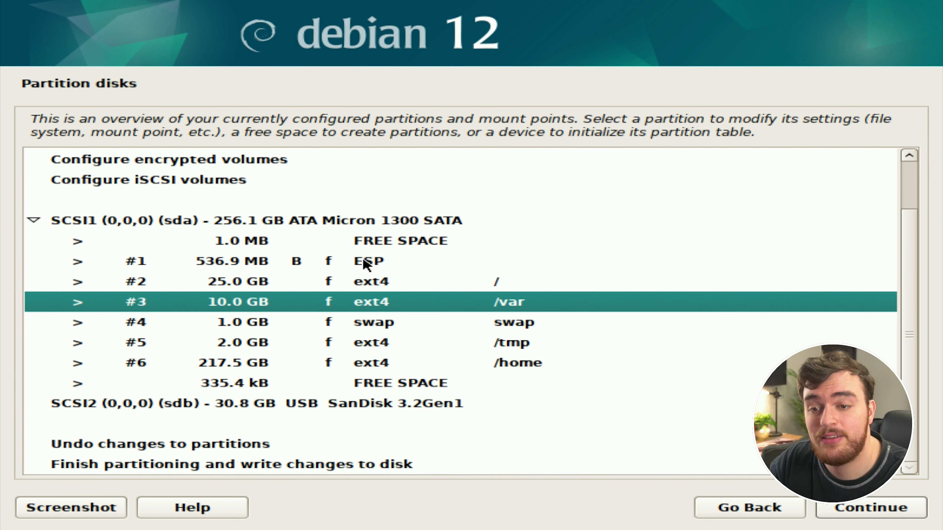
{"action": "left_click", "coordinate": [445, 363]}
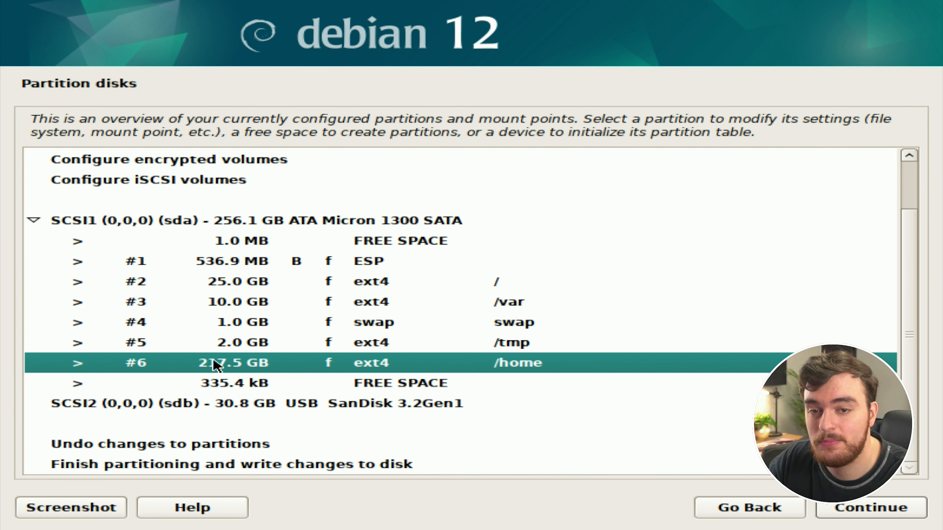
{"action": "left_click", "coordinate": [274, 286]}
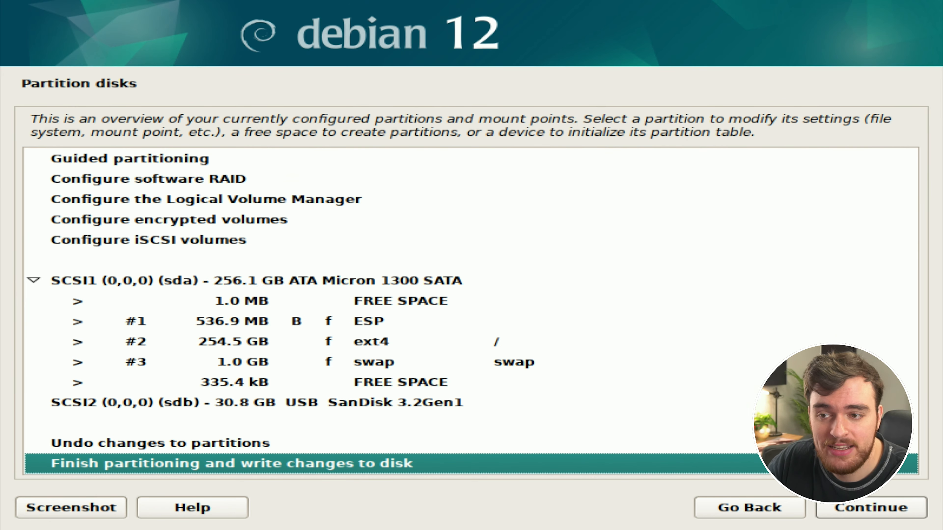
Finish partitioning with the single ext4 root layout and agree to write the changes to the disk.
{"action": "left_click", "coordinate": [882, 517]}
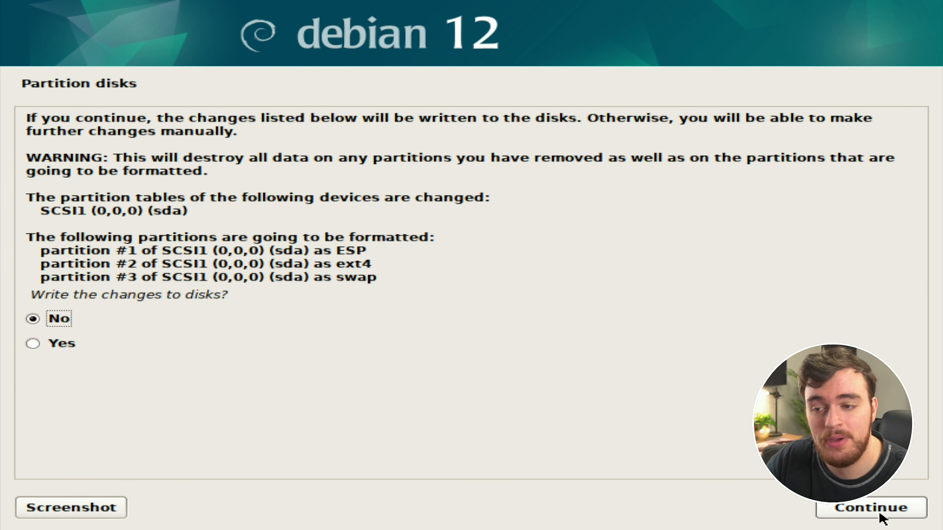
{"action": "left_click", "coordinate": [46, 343]}
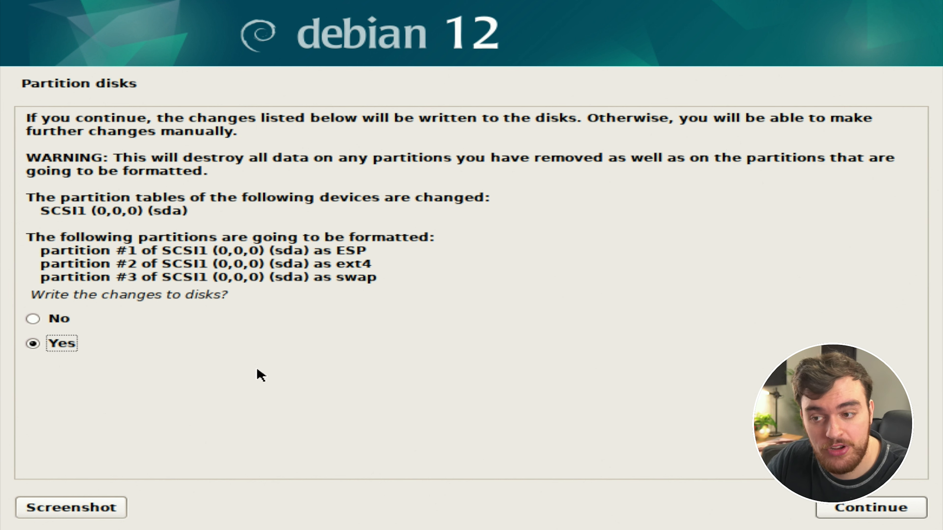
{"action": "left_click", "coordinate": [880, 517]}
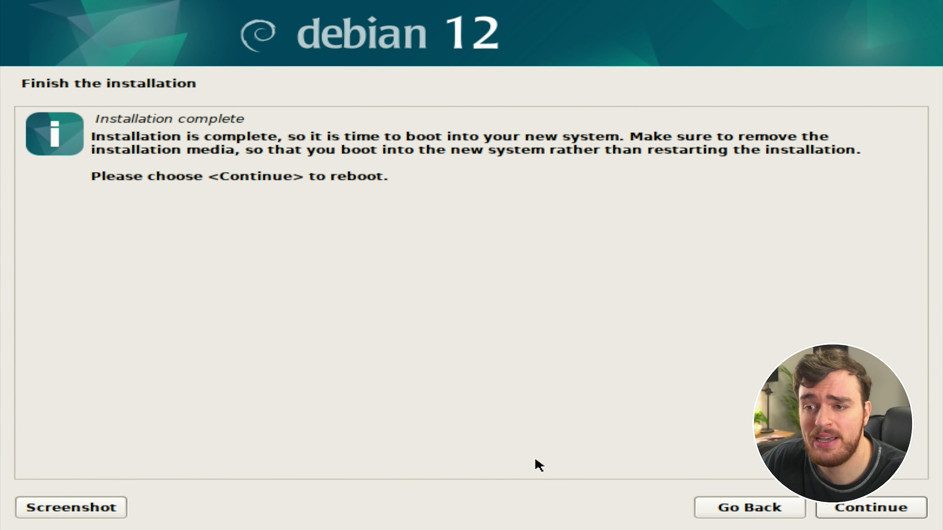
Reboot into the installed Debian GNU/Linux system and log in with the regular account's username and password.
{"action": "left_click", "coordinate": [853, 507]}
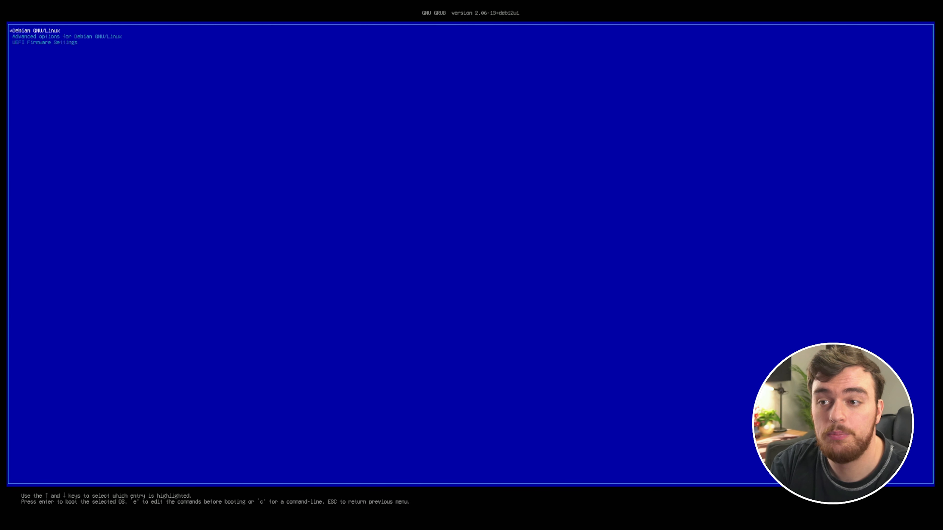
{"action": "key", "text": "Return"}
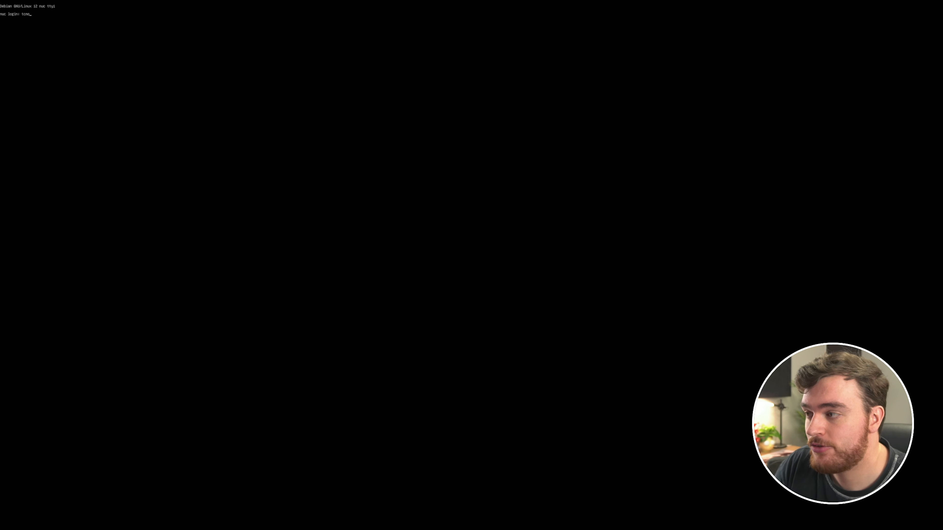
{"action": "key", "text": "Return"}
{"action": "key", "text": "Return"}
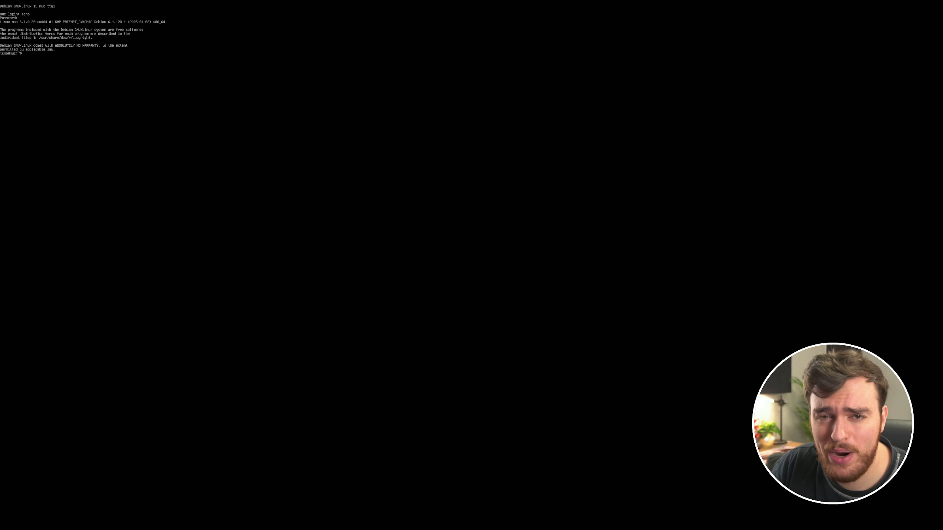
Clear the terminal and switch to the root account with su, entering the root password.
{"action": "key", "text": "ctrl+l"}
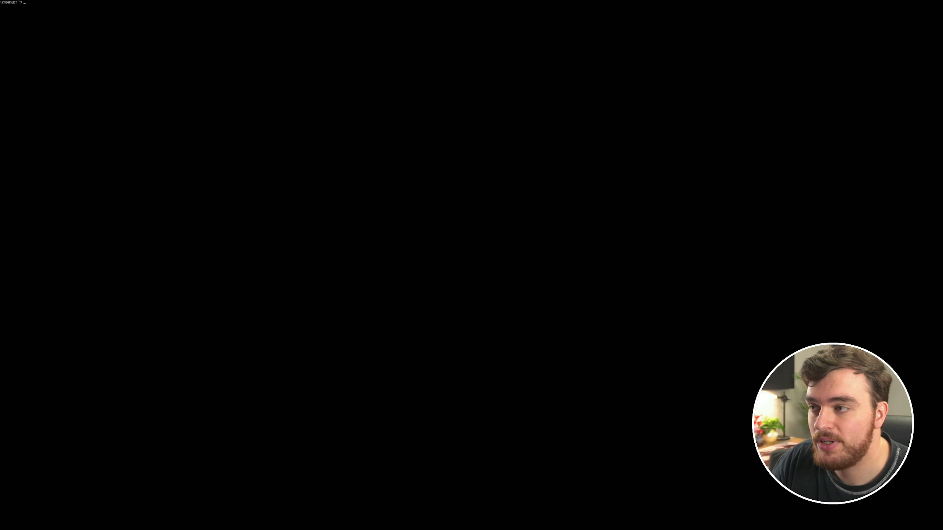
{"action": "type", "text": "su"}
{"action": "key", "text": "Return"}
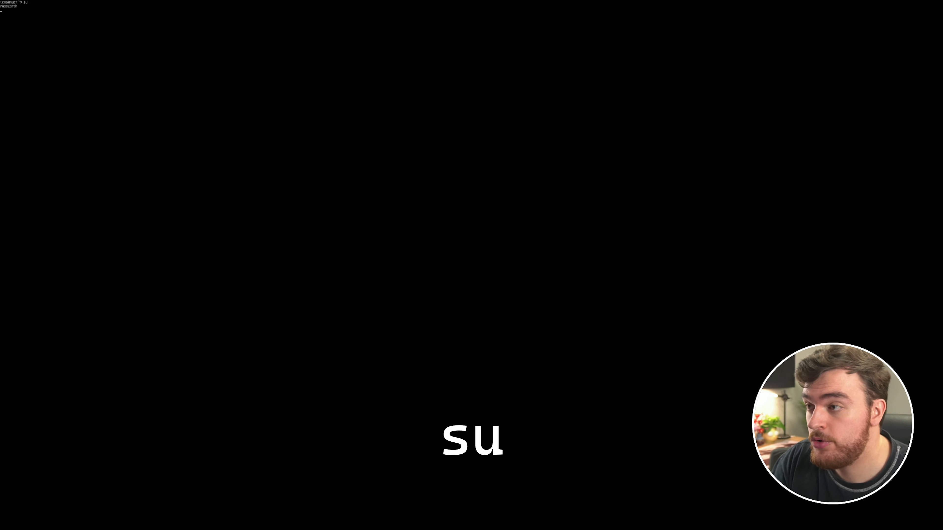
{"action": "key", "text": "Return"}
Open /etc/default/grub with sudo nano and add nomodeset after quiet in GRUB_CMDLINE_LINUX_DEFAULT.
{"action": "type", "text": "sudo nano"}
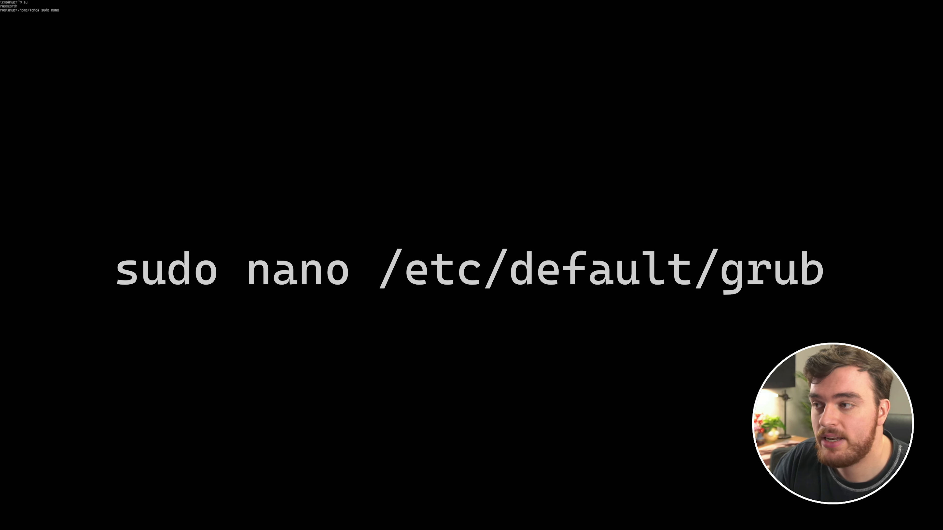
{"action": "type", "text": " /etc/"}
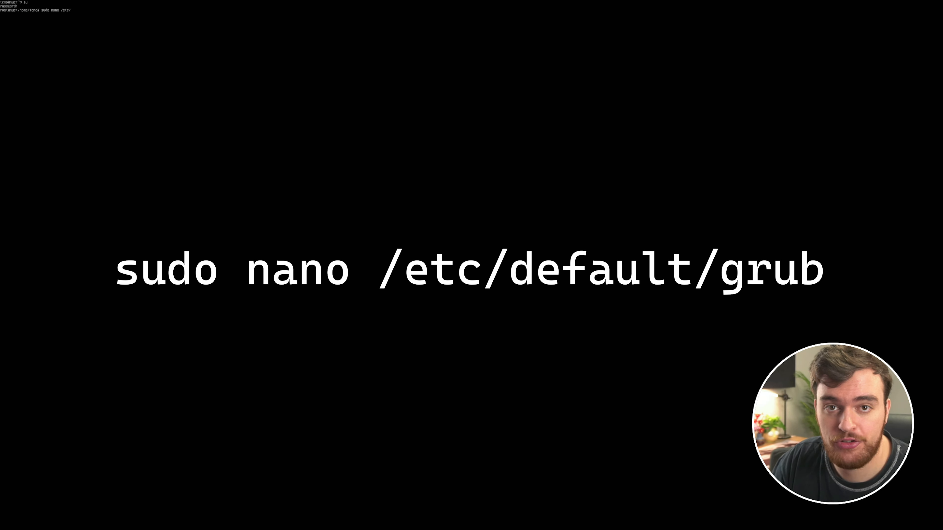
{"action": "type", "text": "default/grub"}
{"action": "key", "text": "Return"}
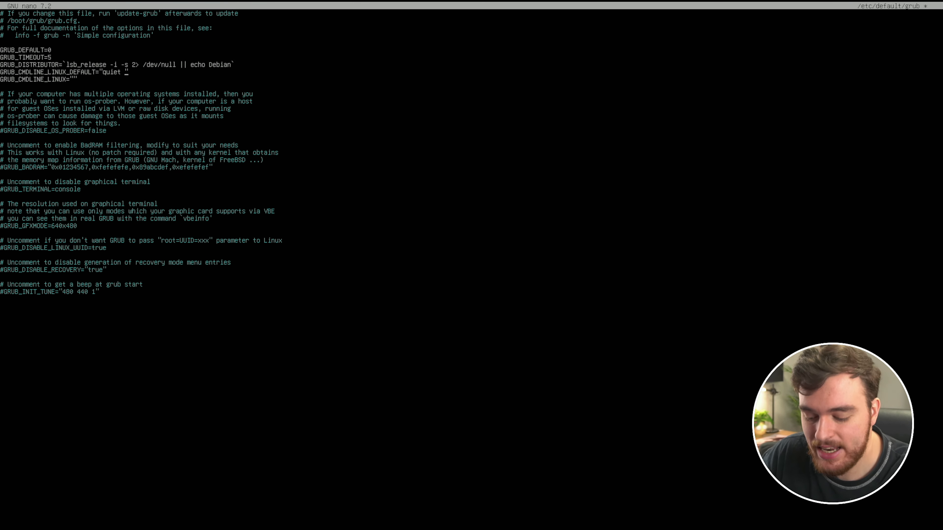
{"action": "type", "text": "nomodeset"}
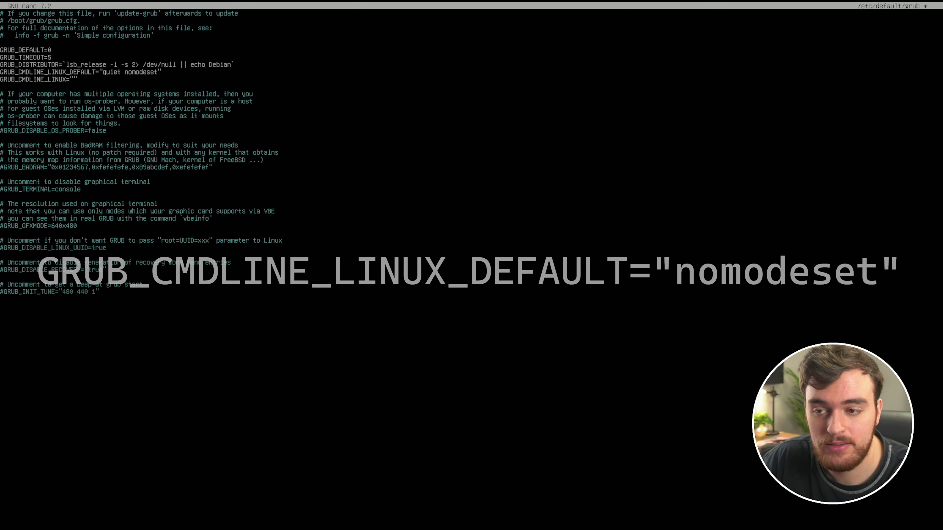
Add the line GRUB_GFXPAYLOAD_LINUX=1920x1080 at the end of /etc/default/grub, then save the file and exit nano.
{"action": "type", "text": "GR"}
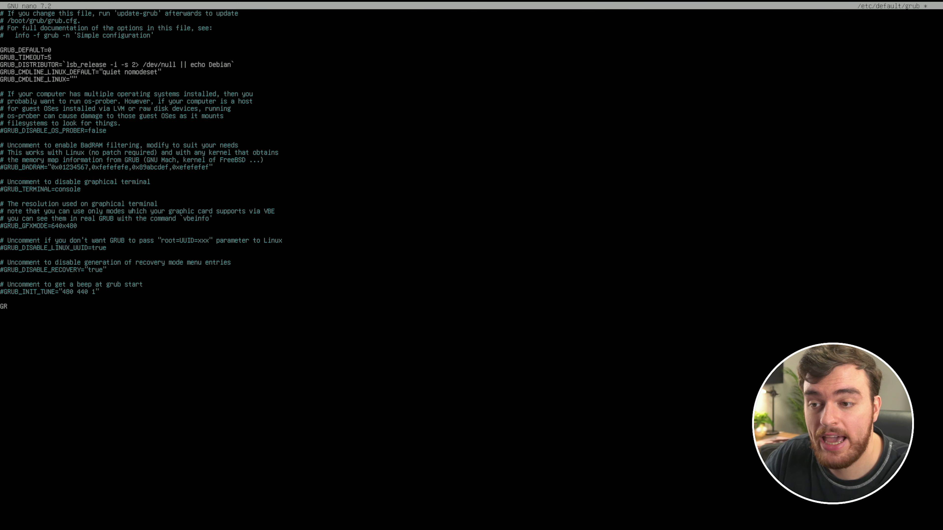
{"action": "type", "text": "UB_GFX"}
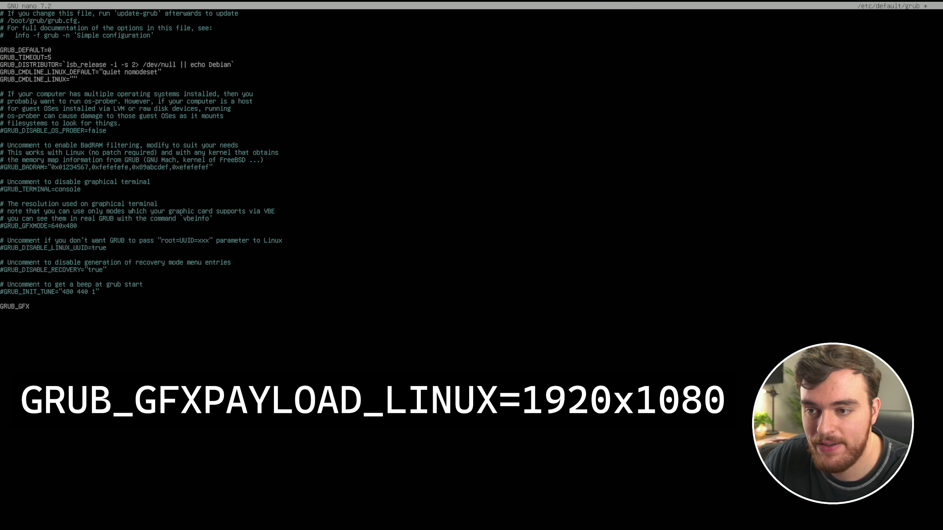
{"action": "type", "text": "PAYLOAD_LINUX="}
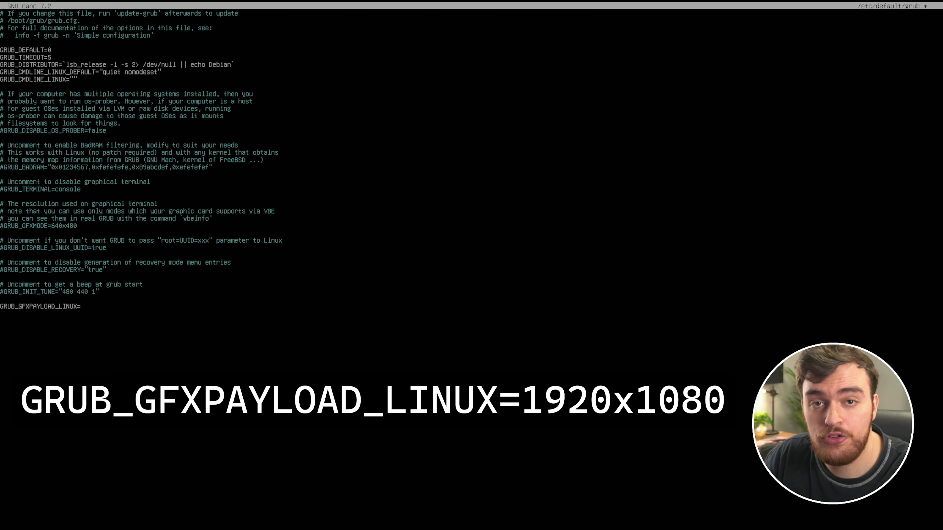
{"action": "type", "text": "1920x1"}
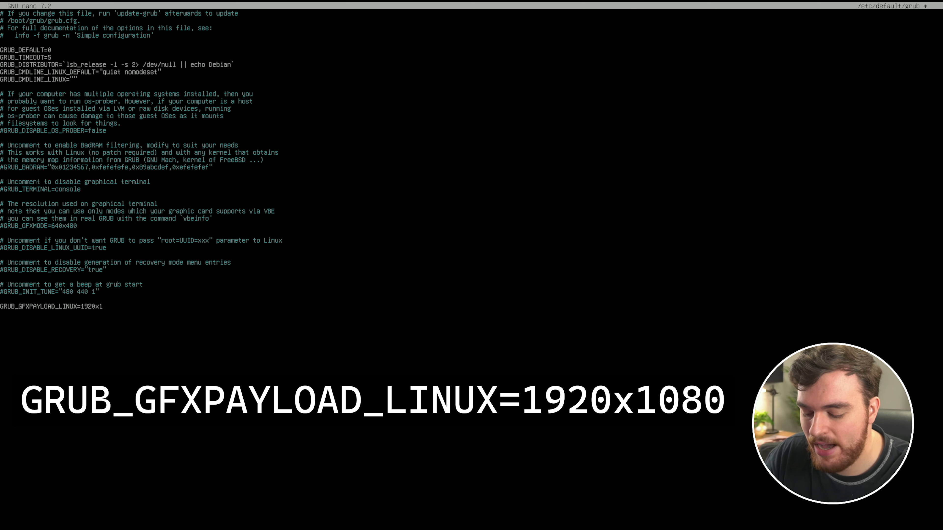
{"action": "type", "text": "080"}
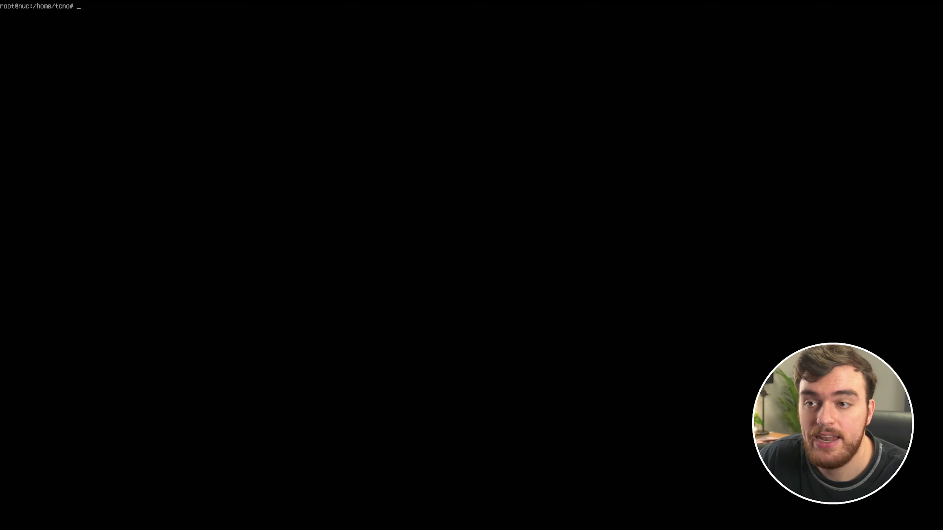
Regenerate the GRUB configuration with sudo update-grub and clear the terminal.
{"action": "type", "text": "udo update-grub"}
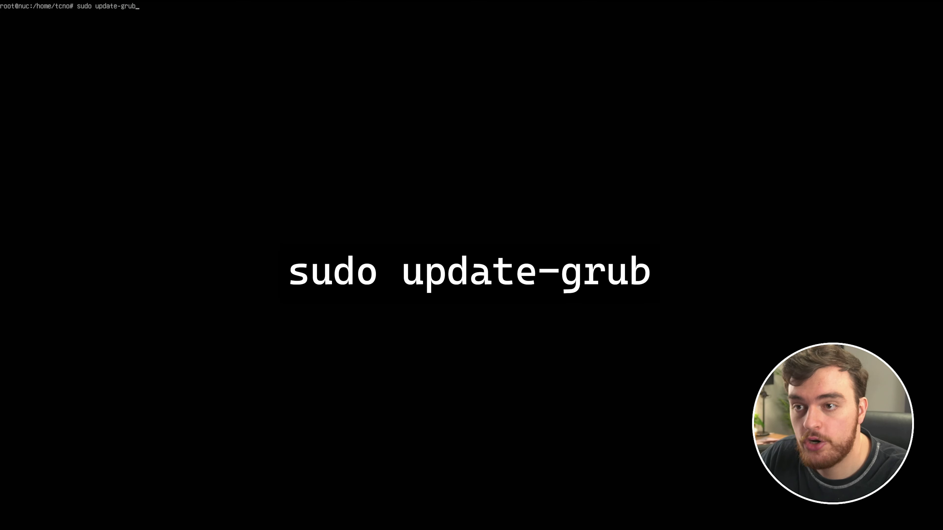
{"action": "key", "text": "Return"}
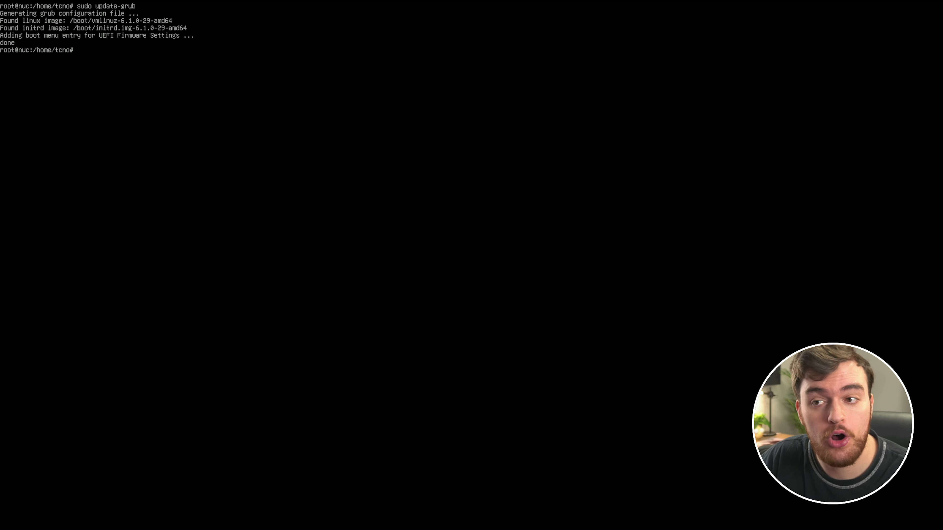
{"action": "key", "text": "ctrl+l"}
Restart the machine with sudo reboot now and log back in with the regular account's username and password.
{"action": "type", "text": "reboot now"}
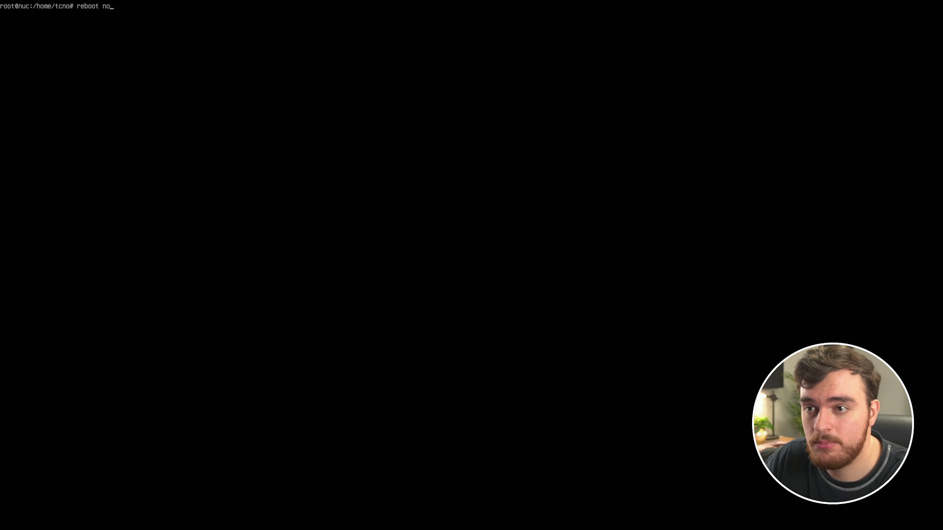
{"action": "key", "text": "Return"}
{"action": "type", "text": "reboot now"}
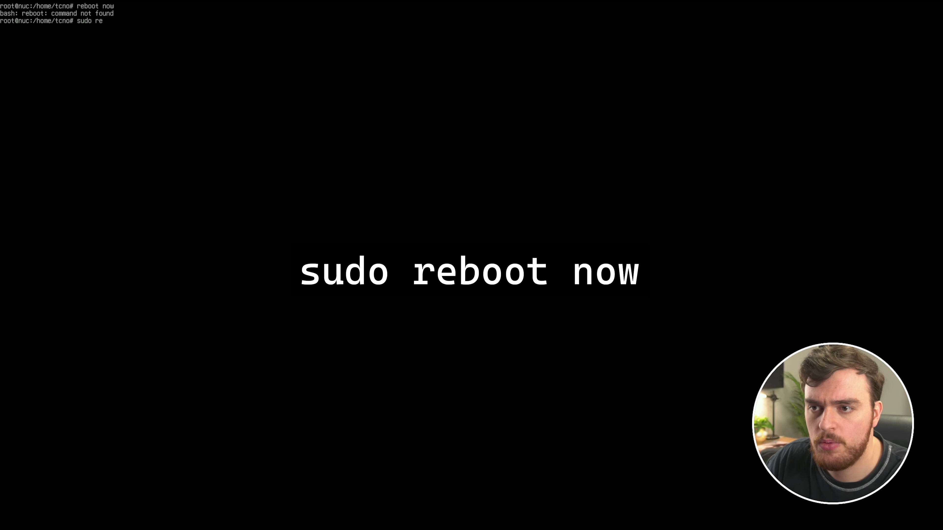
{"action": "key", "text": "Return"}
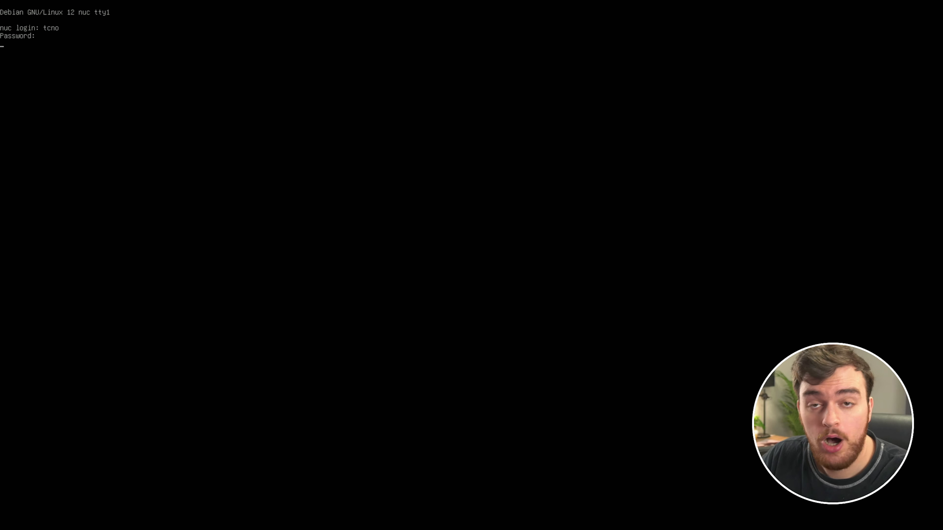
{"action": "key", "text": "Return"}
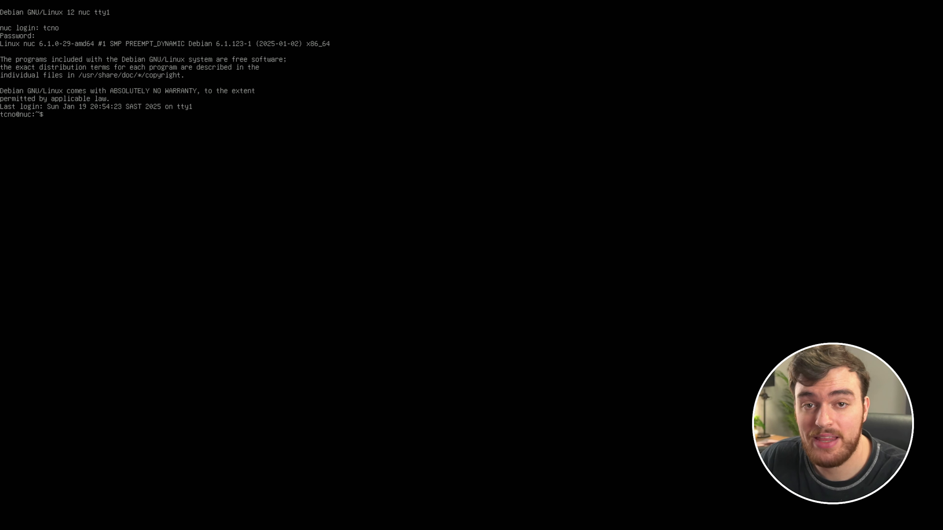